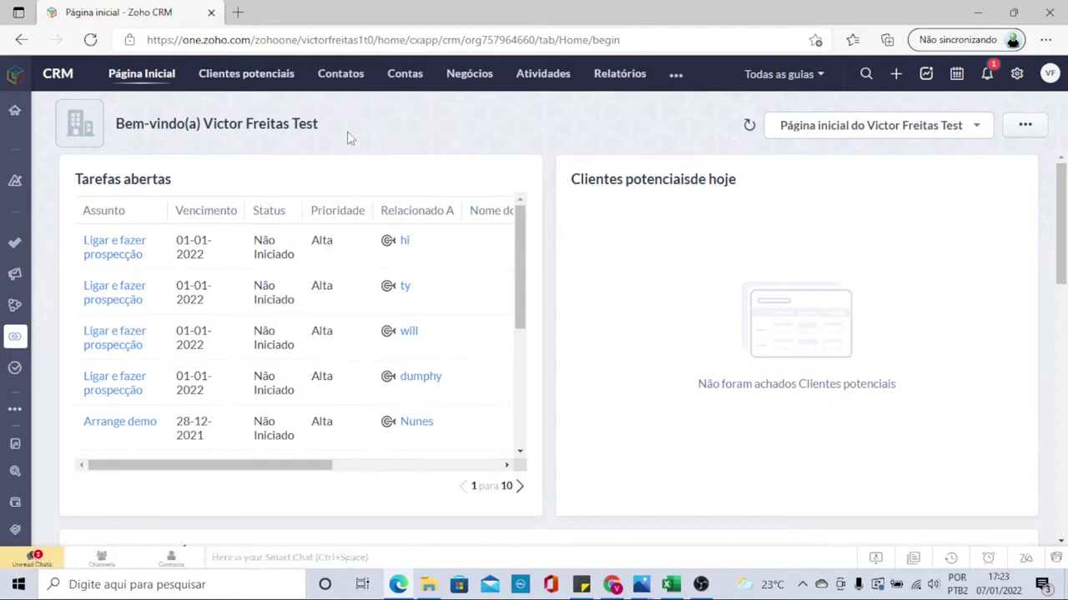
Step: Open the file import page for Clientes potenciais from that module's record list
click(240, 76)
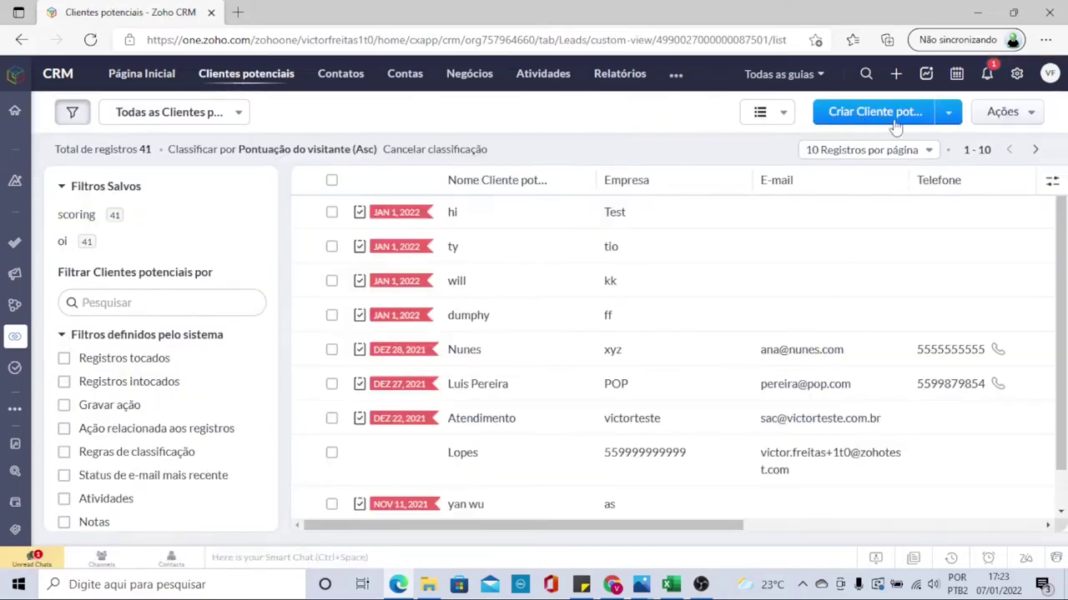
click(949, 115)
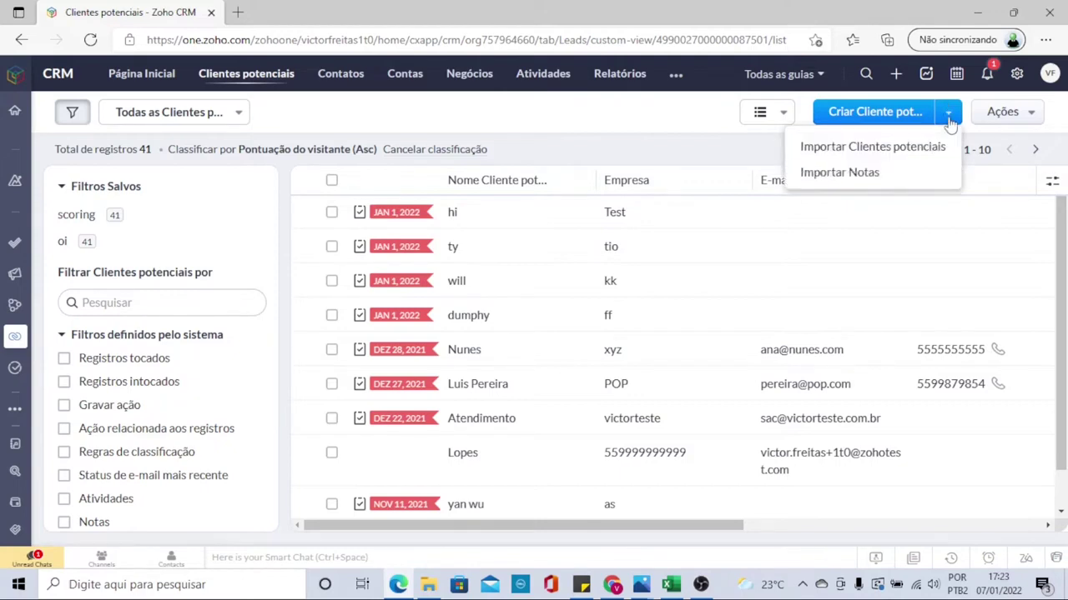
click(861, 151)
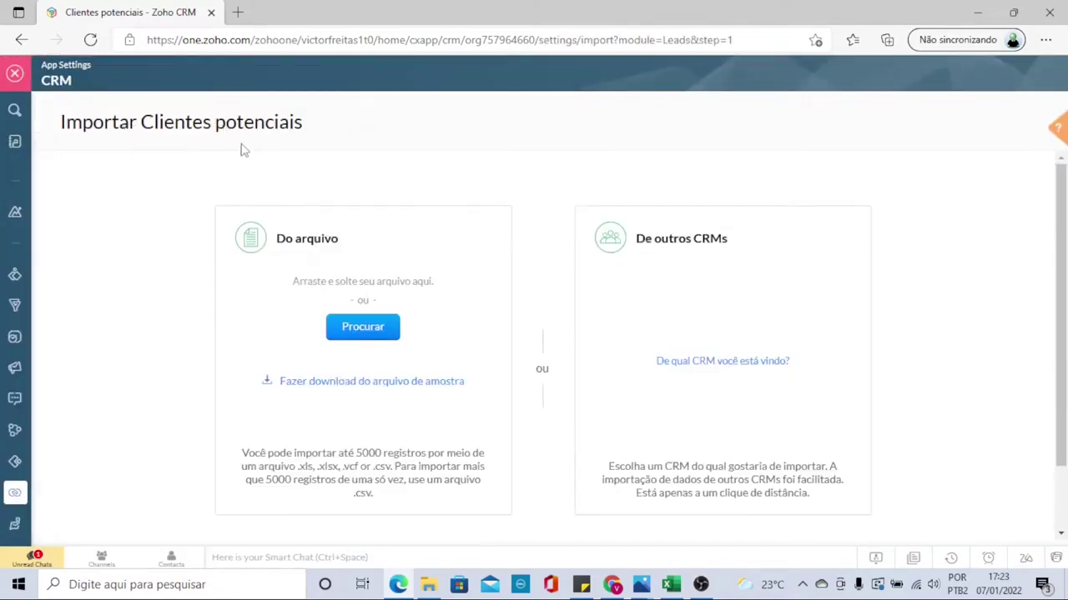
scroll(298, 242, down, 1)
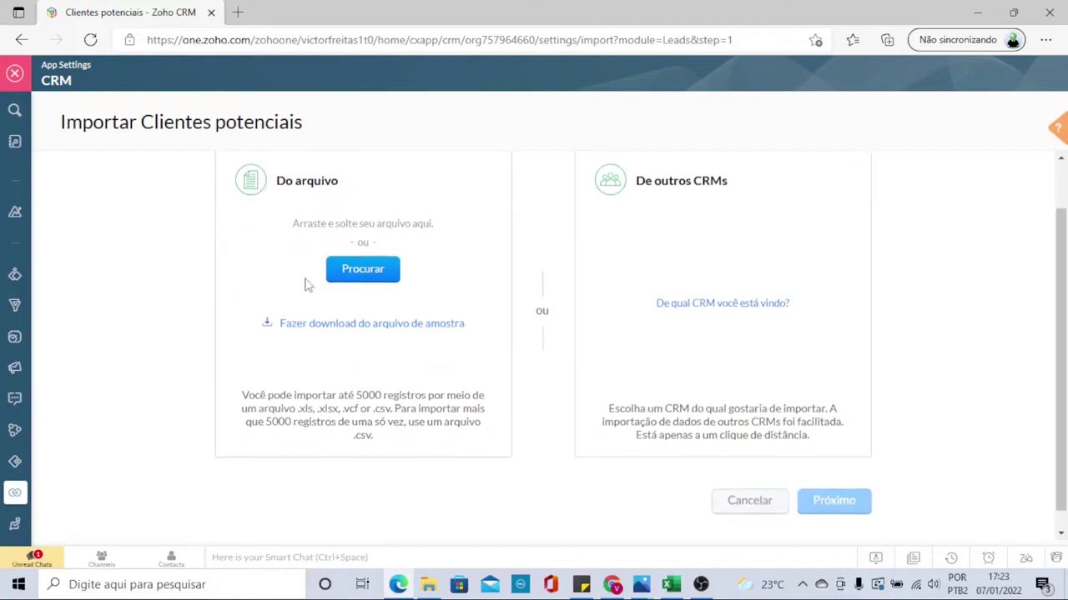
scroll(334, 330, up, 1)
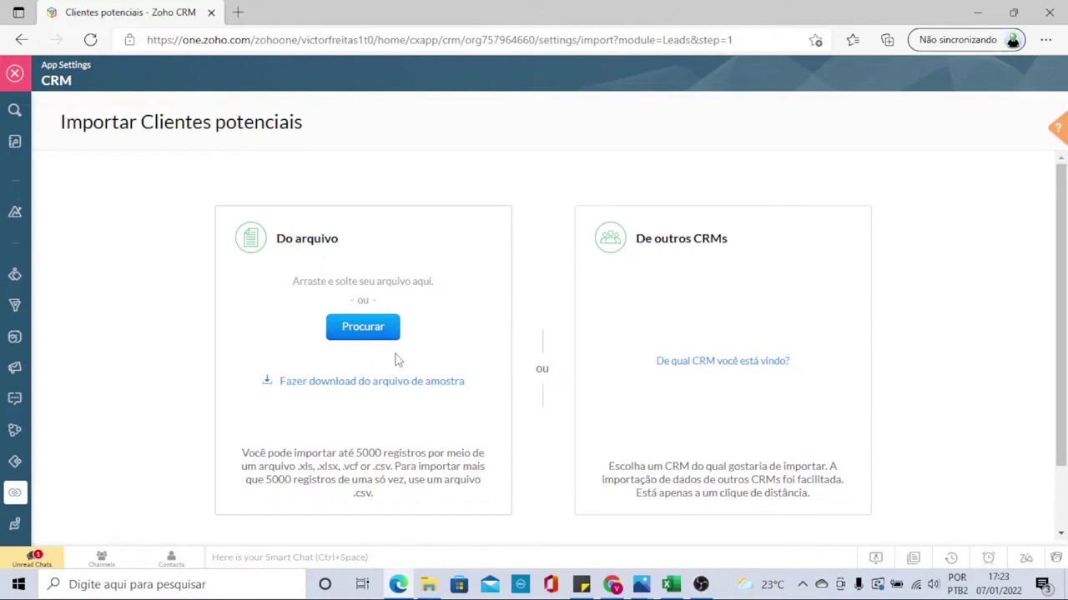
Step: Upload the newer Contatos Zoho CRM spreadsheet (.xls) from the Downloads folder as the import source
click(361, 332)
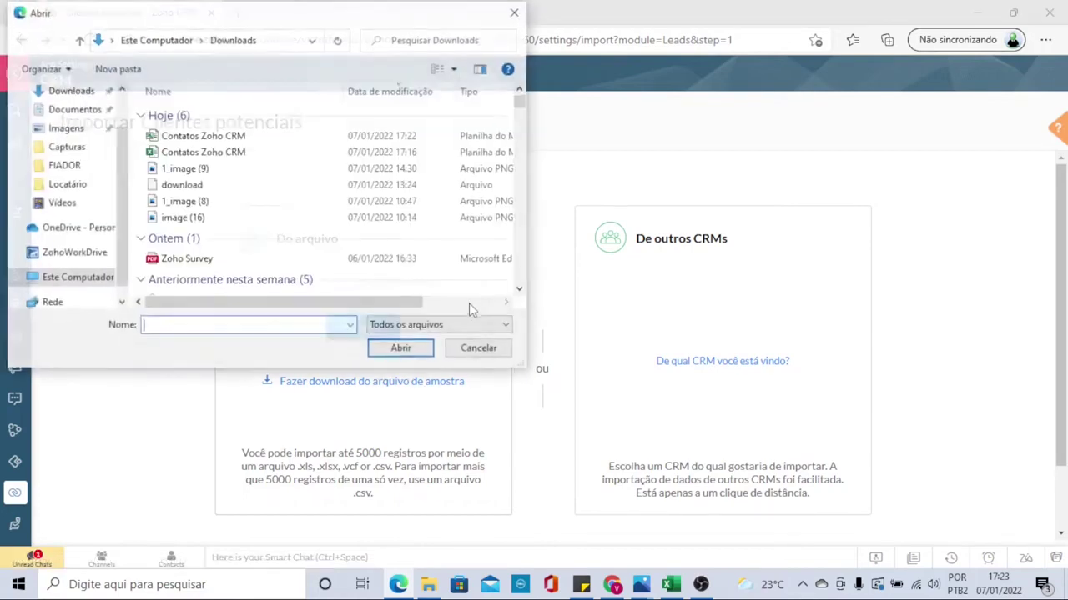
click(201, 140)
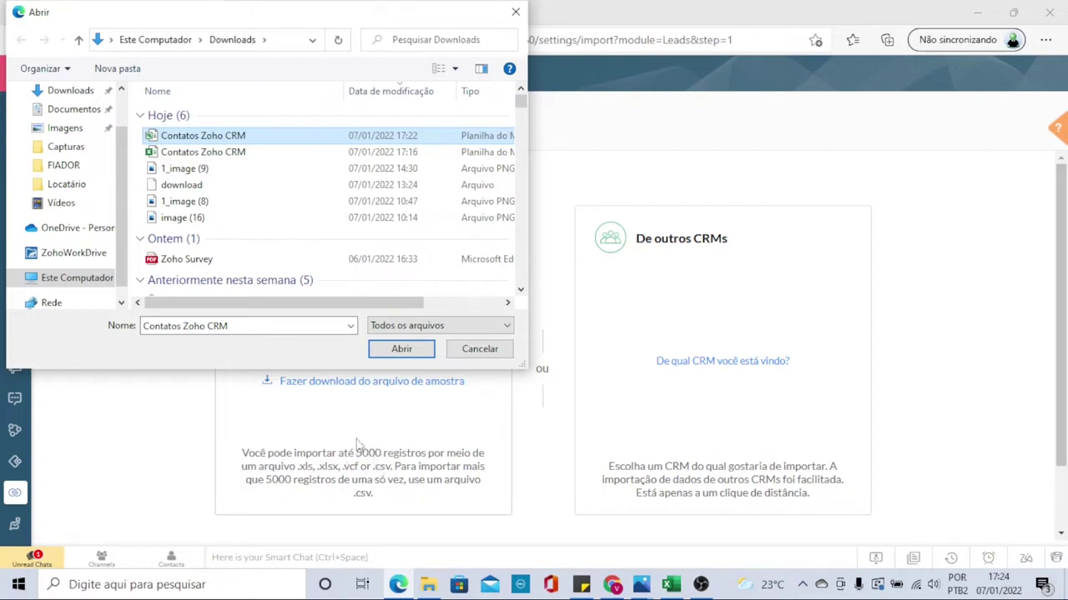
click(223, 138)
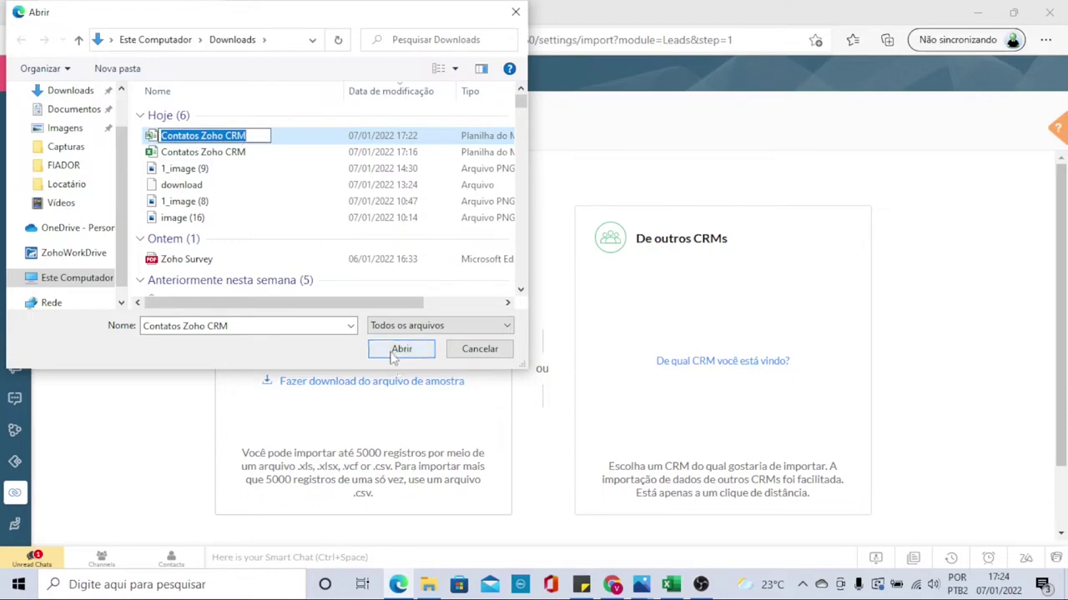
click(397, 352)
click(397, 352)
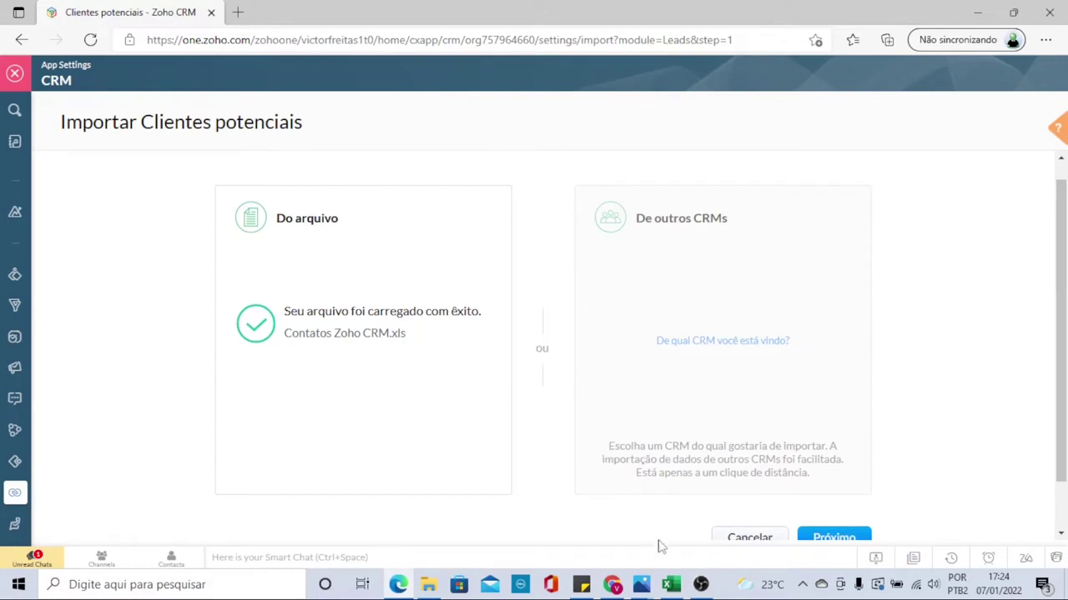
Step: Switch to Excel to review the column headers and contact rows of the Contatos Zoho CRM sheet, and return to the browser
click(670, 588)
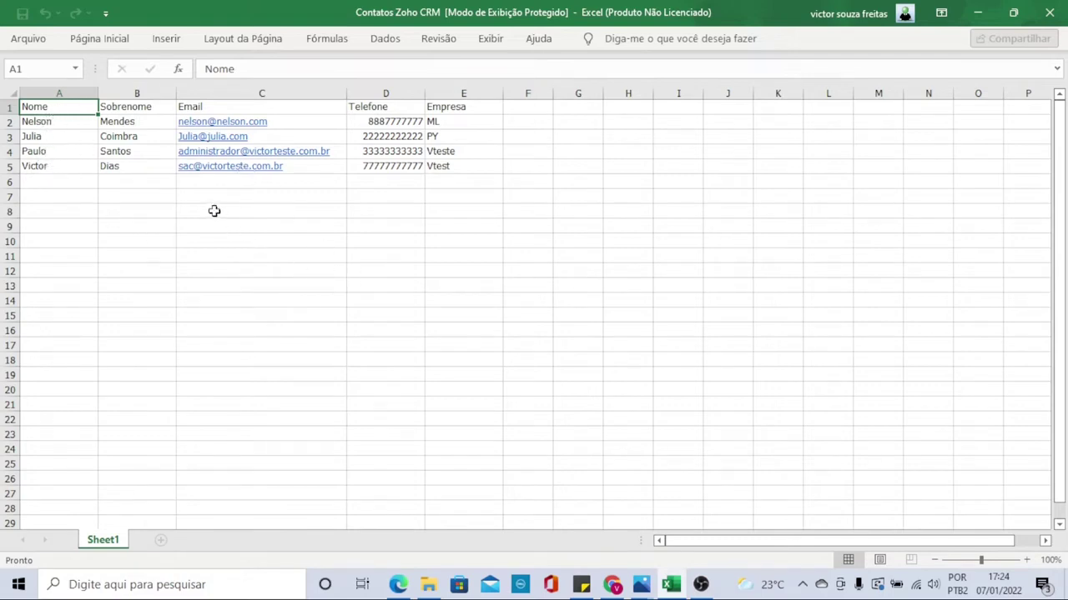
click(123, 107)
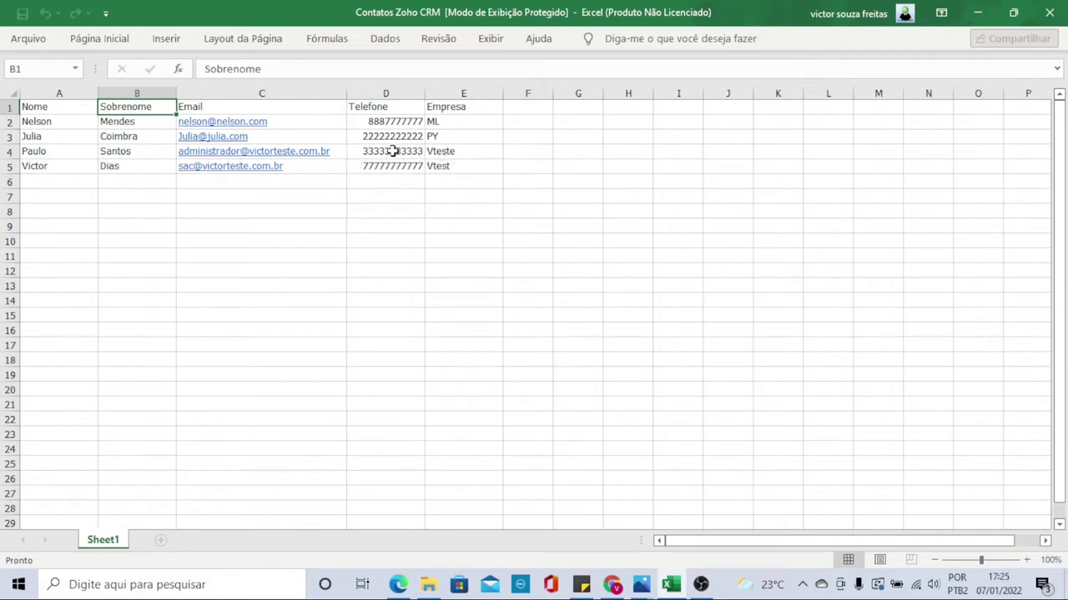
click(396, 584)
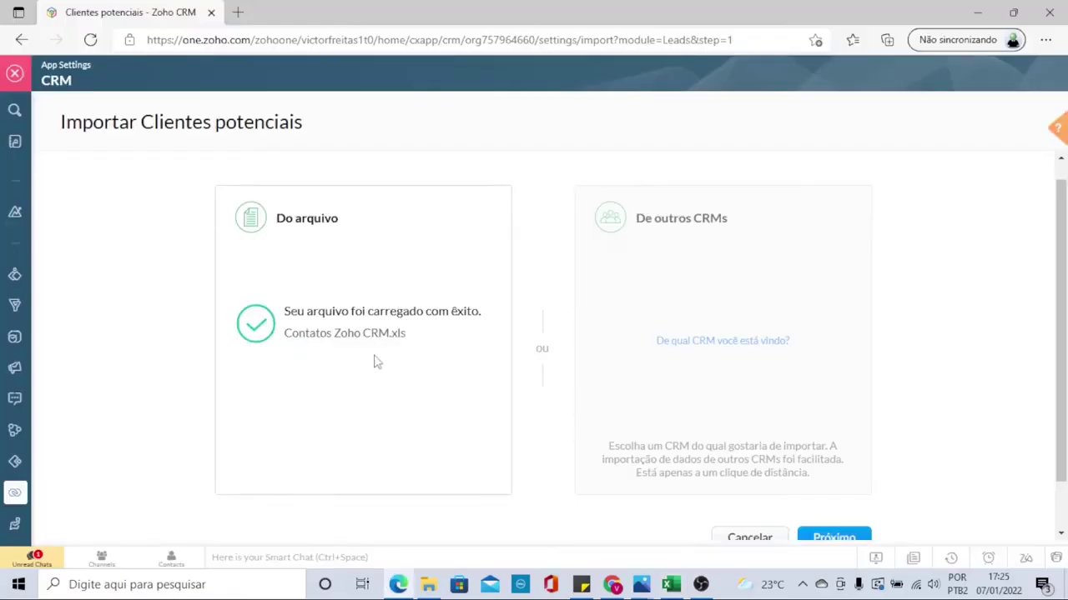
Step: Continue to the field mapping with the records added as new Clientes potenciais and no field chosen for skipping existing ones
scroll(339, 329, down, 2)
click(837, 489)
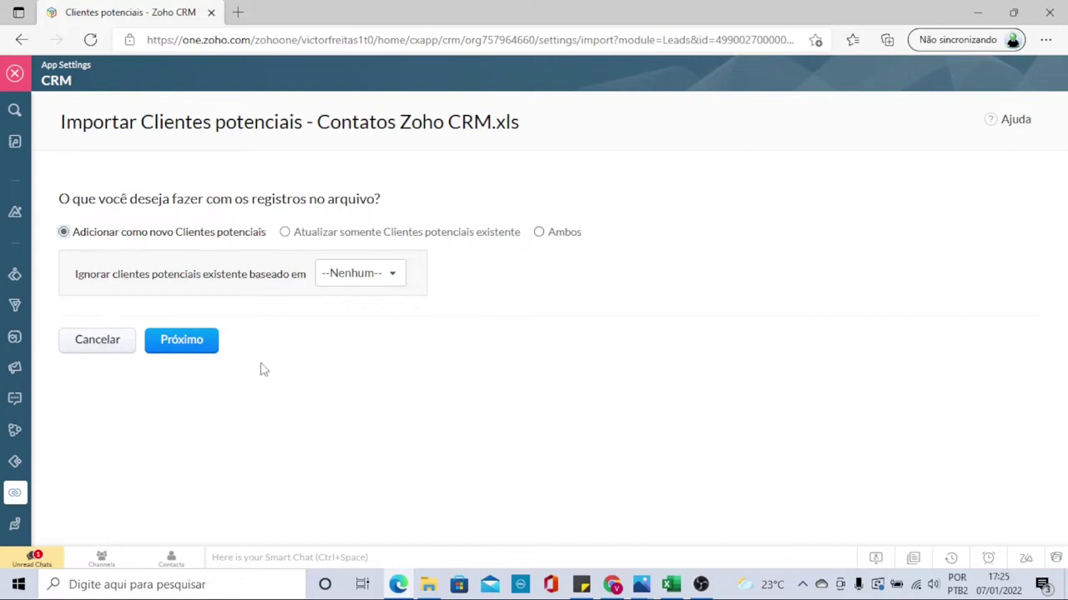
click(193, 343)
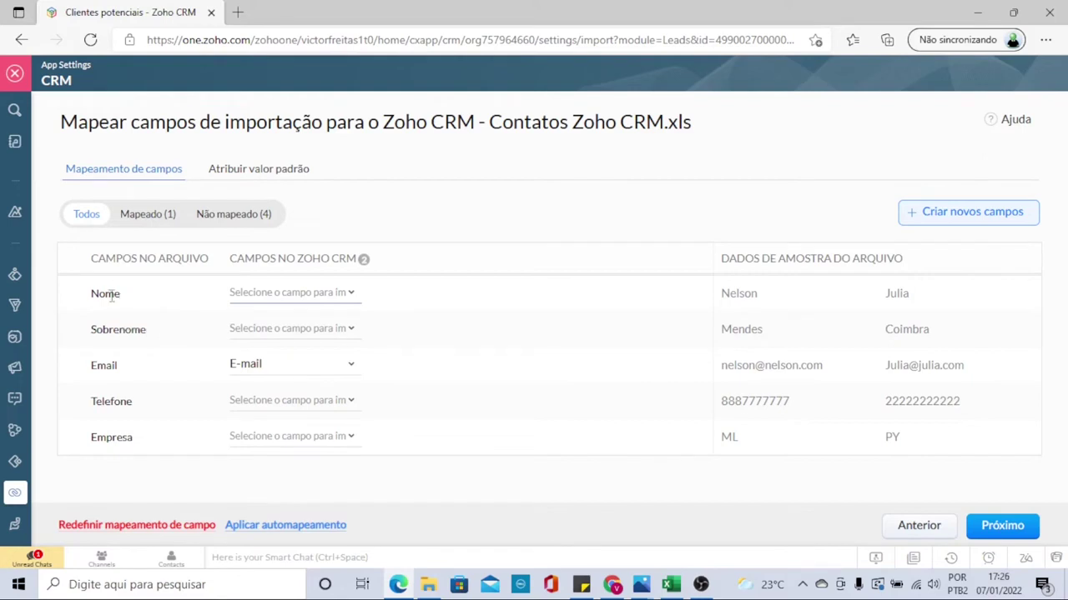
Step: Map the file's Nome column to Primeiro Nome and its Sobrenome column to Sobrenome
click(323, 290)
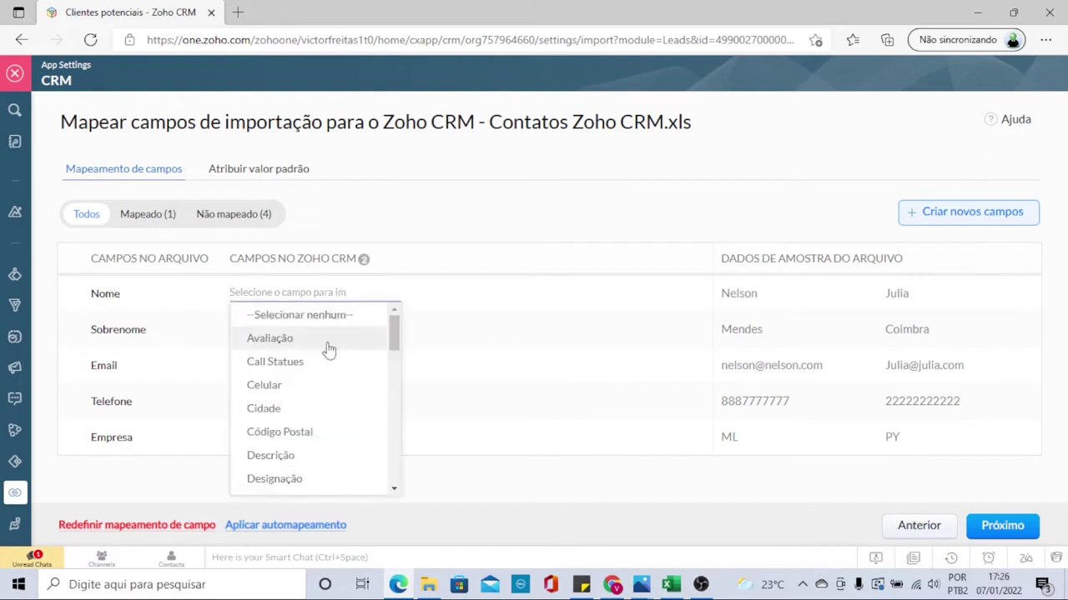
scroll(327, 404, down, 4)
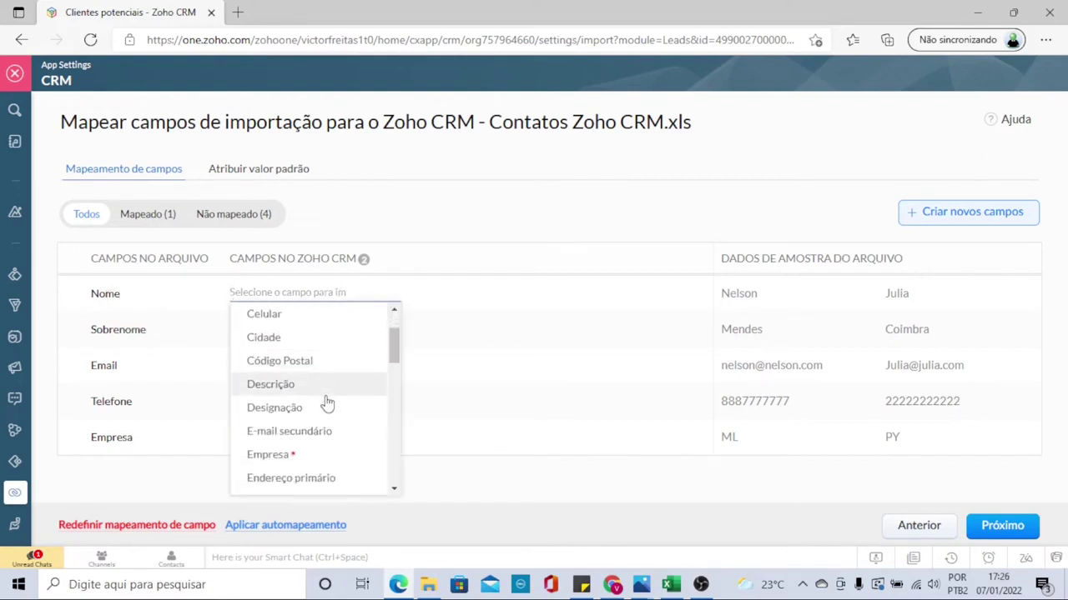
scroll(325, 403, down, 6)
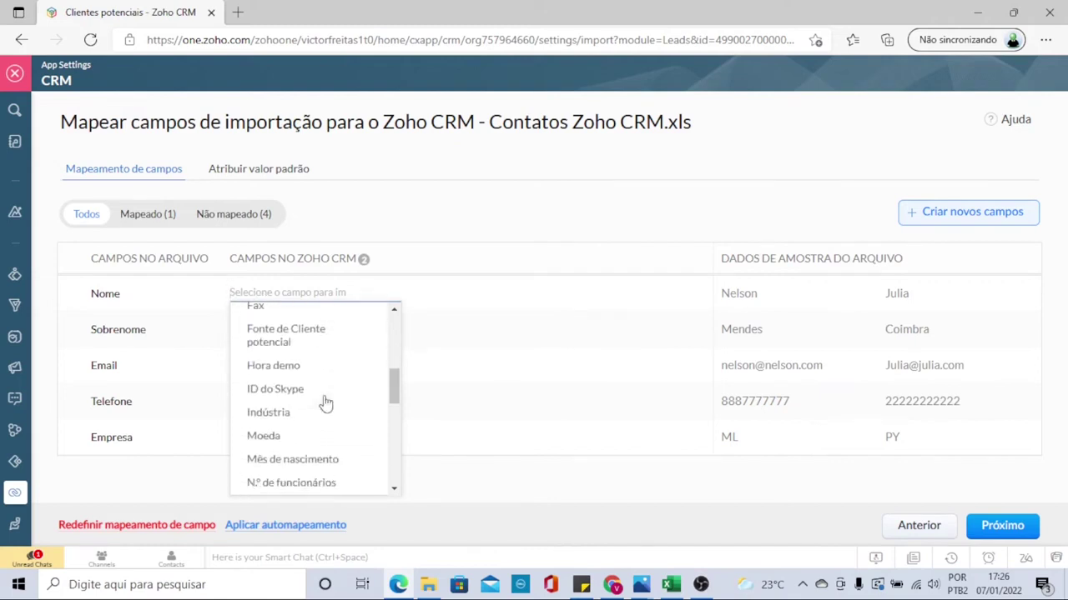
click(310, 468)
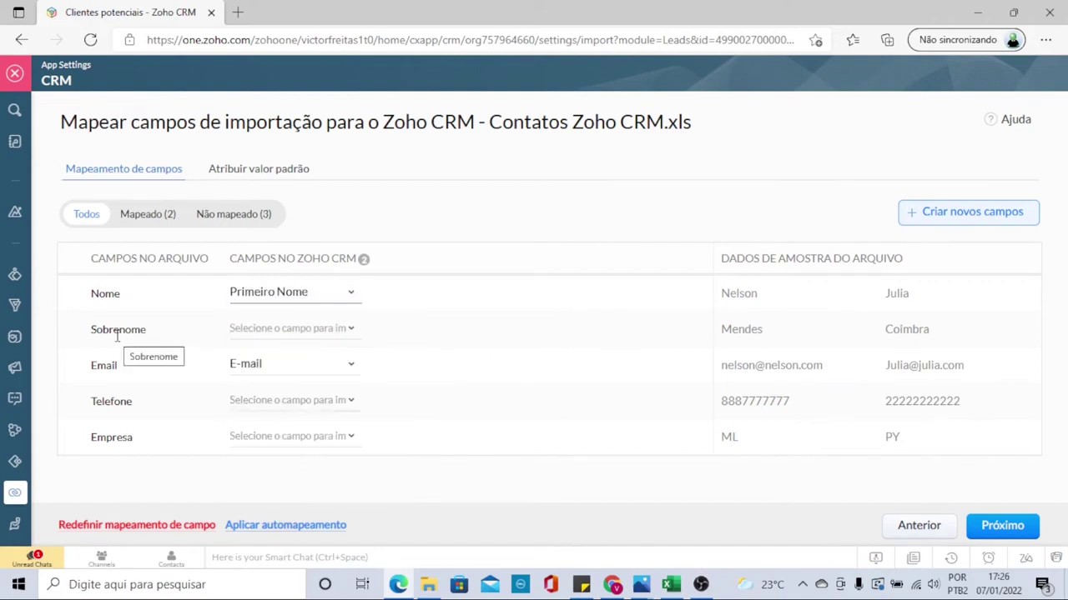
click(284, 328)
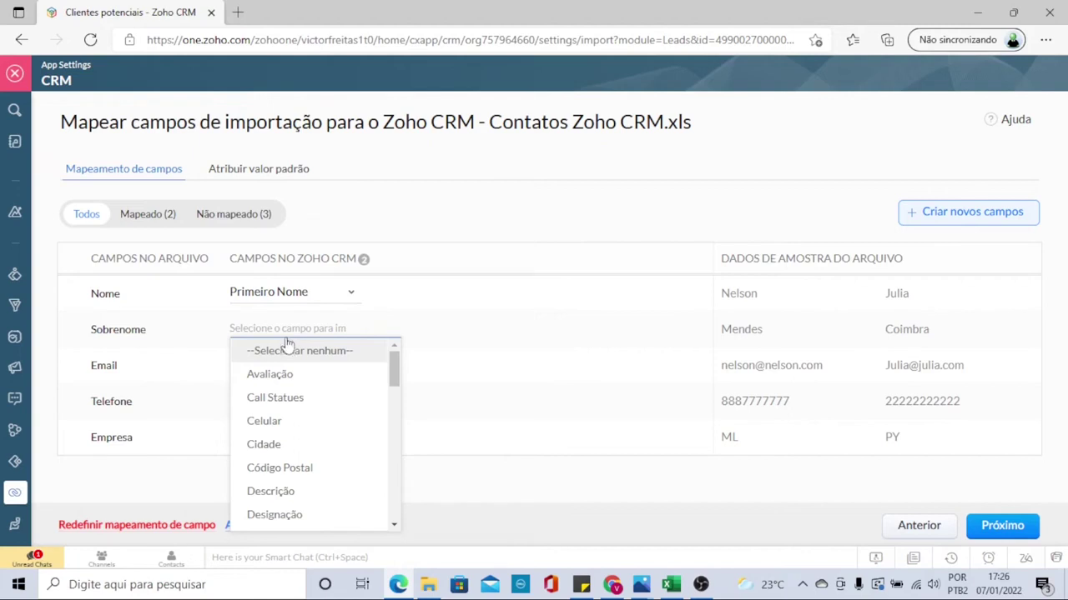
text(so)
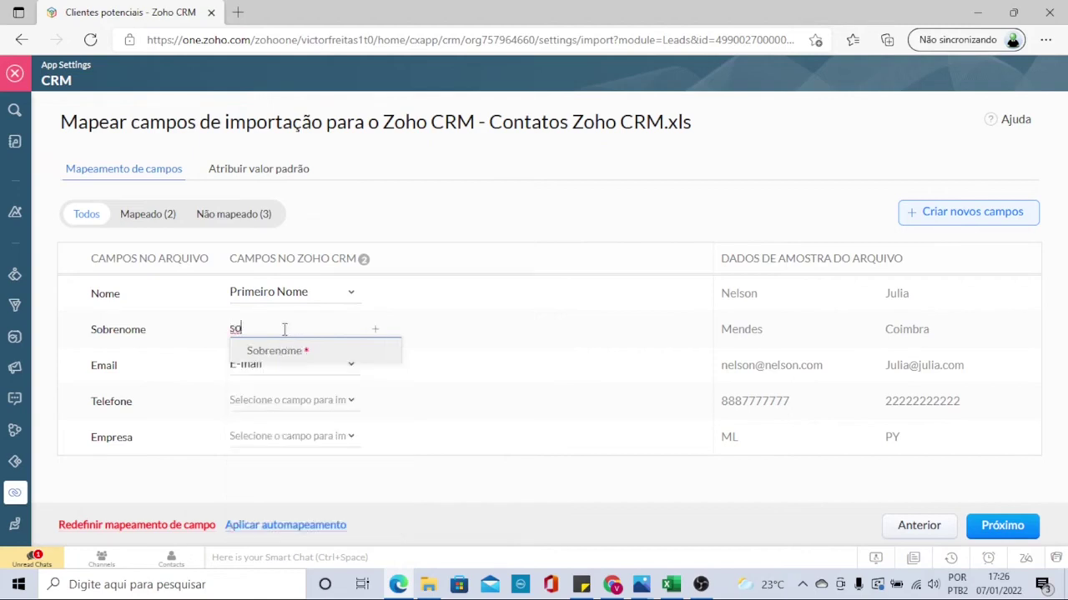
click(292, 356)
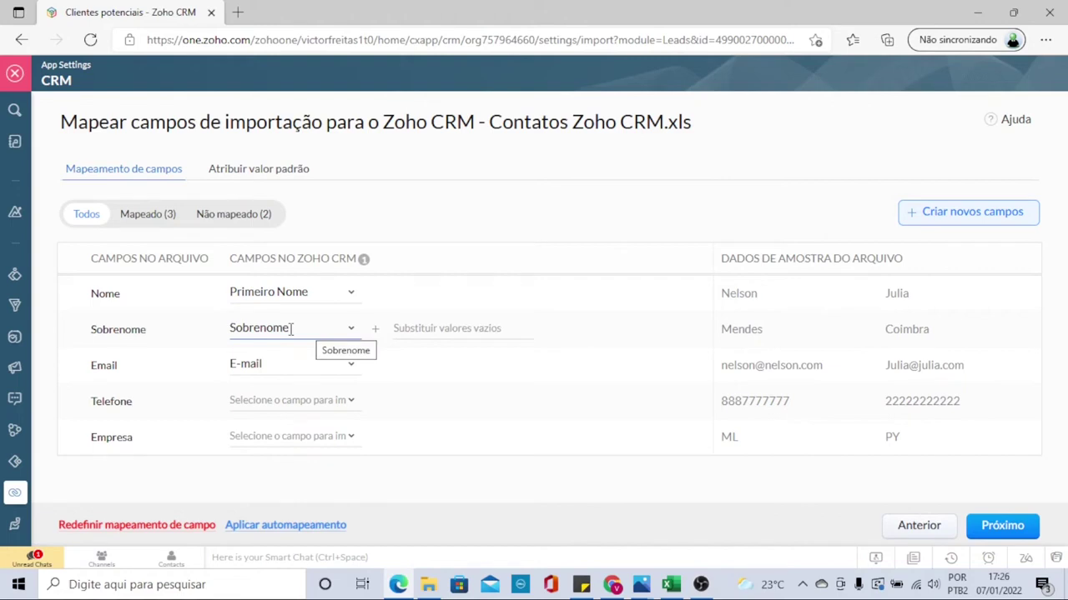
Step: Map the Telefone column to Celular and the Empresa column to Empresa, and accept the field mapping
click(283, 399)
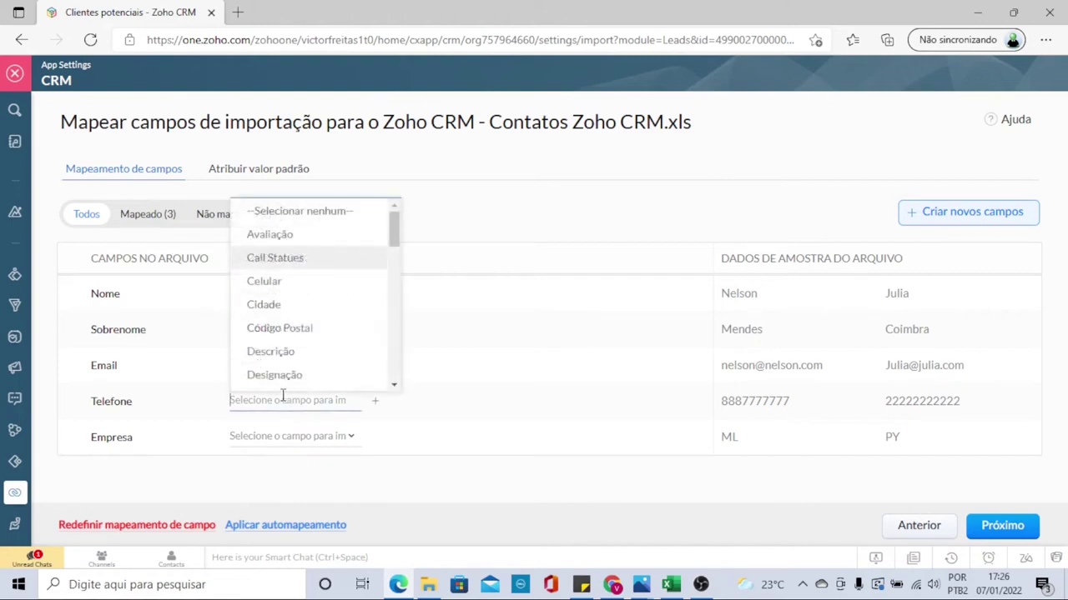
click(271, 283)
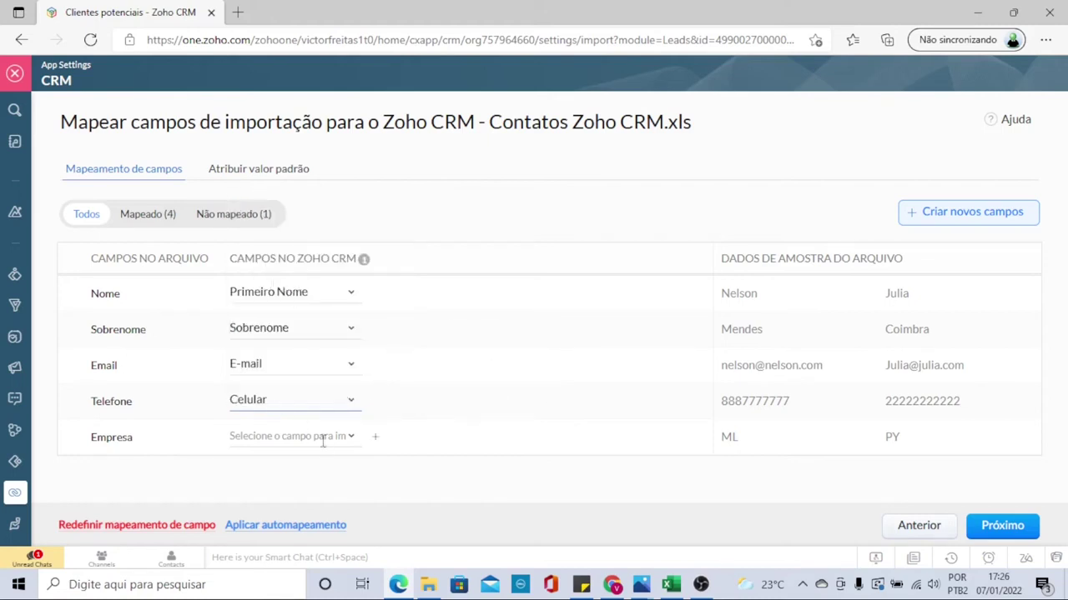
click(259, 437)
click(467, 271)
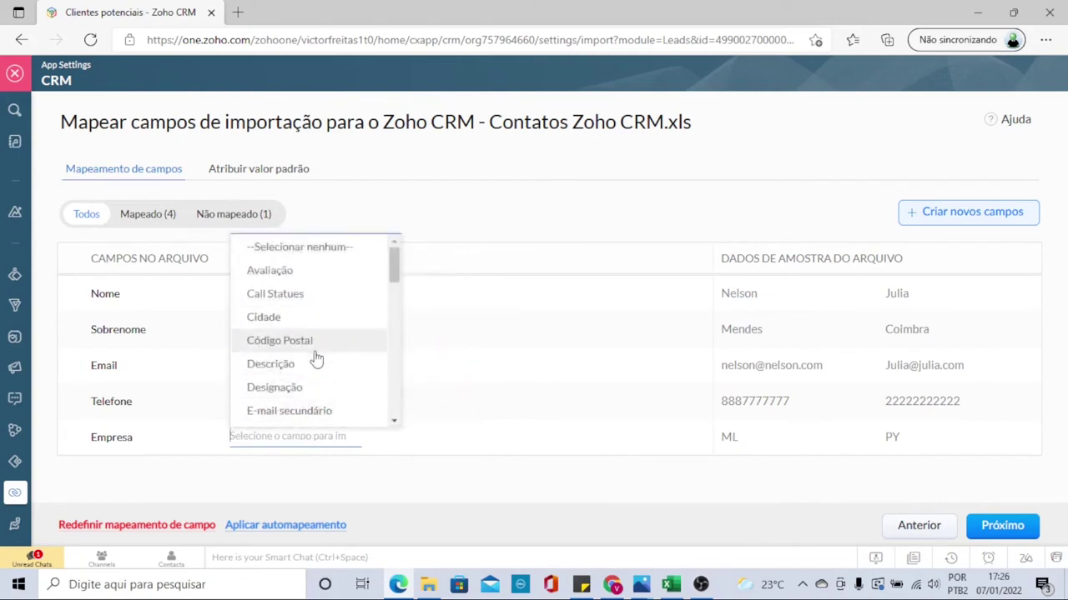
text(con)
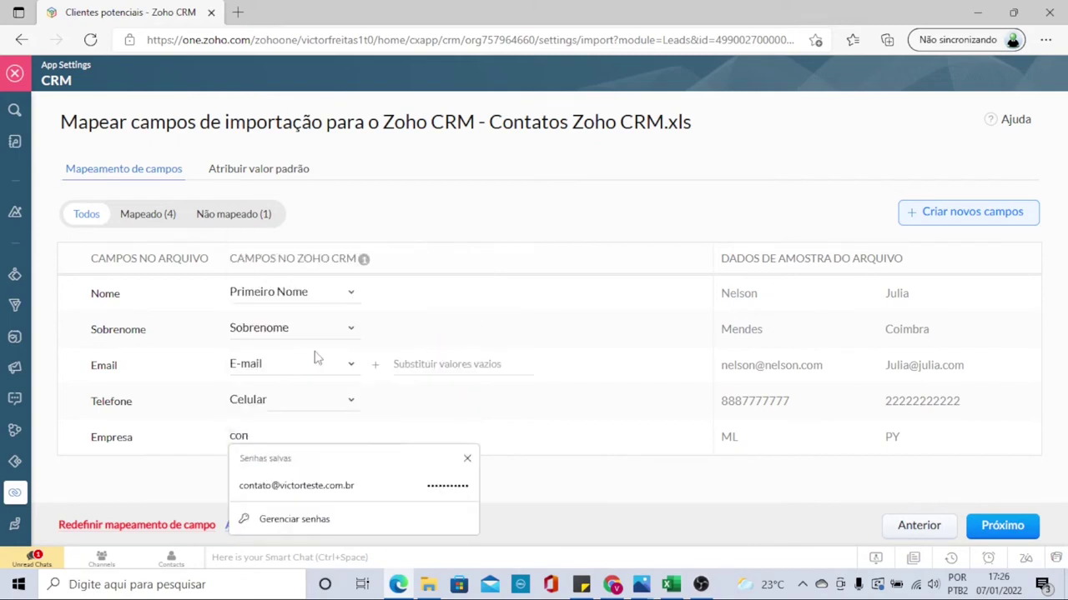
key(BackSpace)
key(BackSpace)
key(BackSpace)
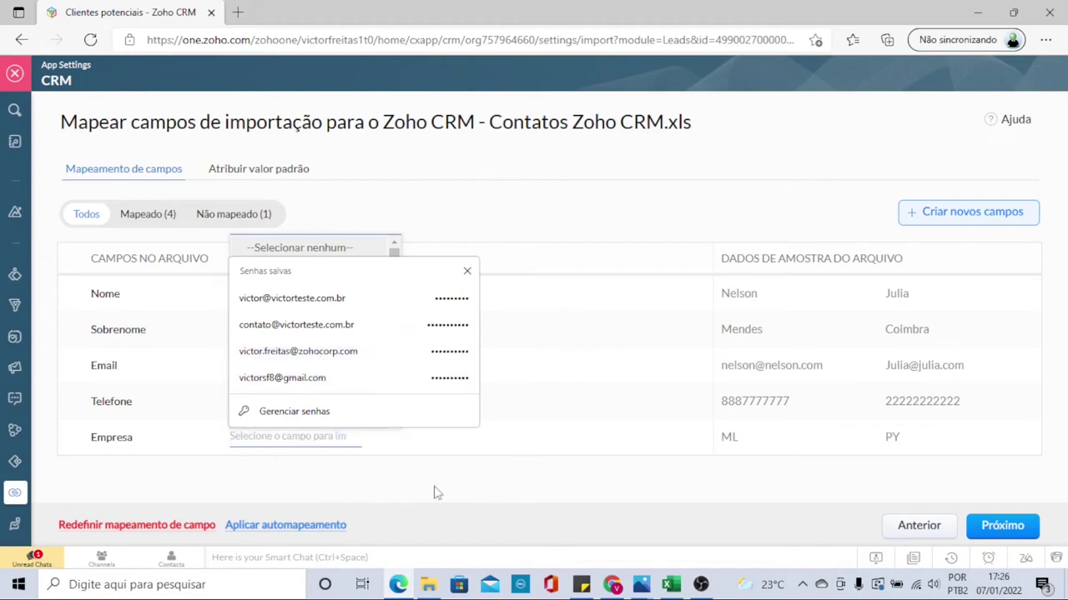
text(e)
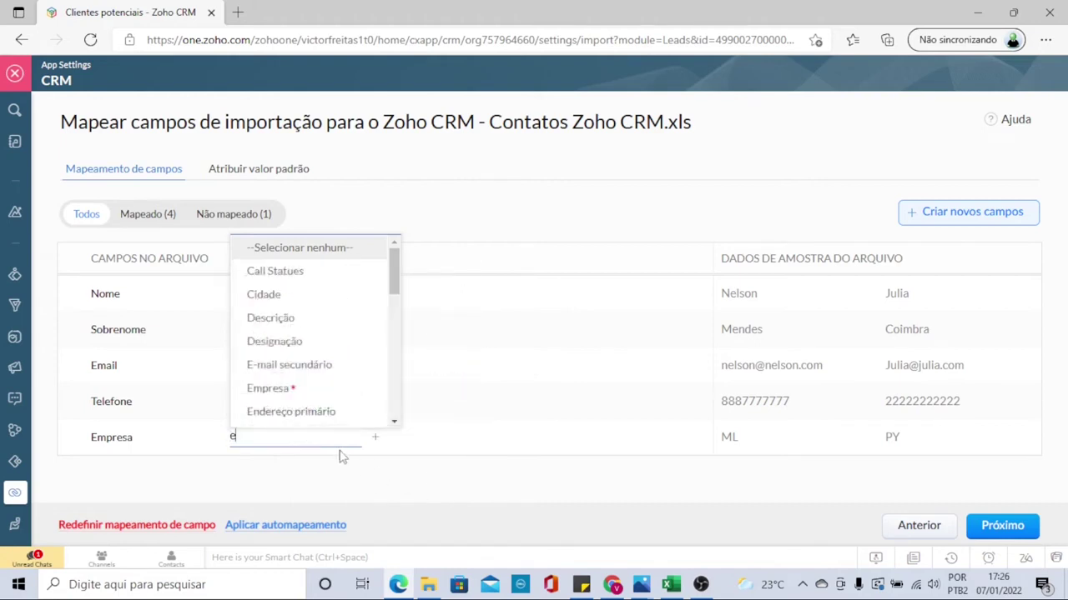
click(285, 390)
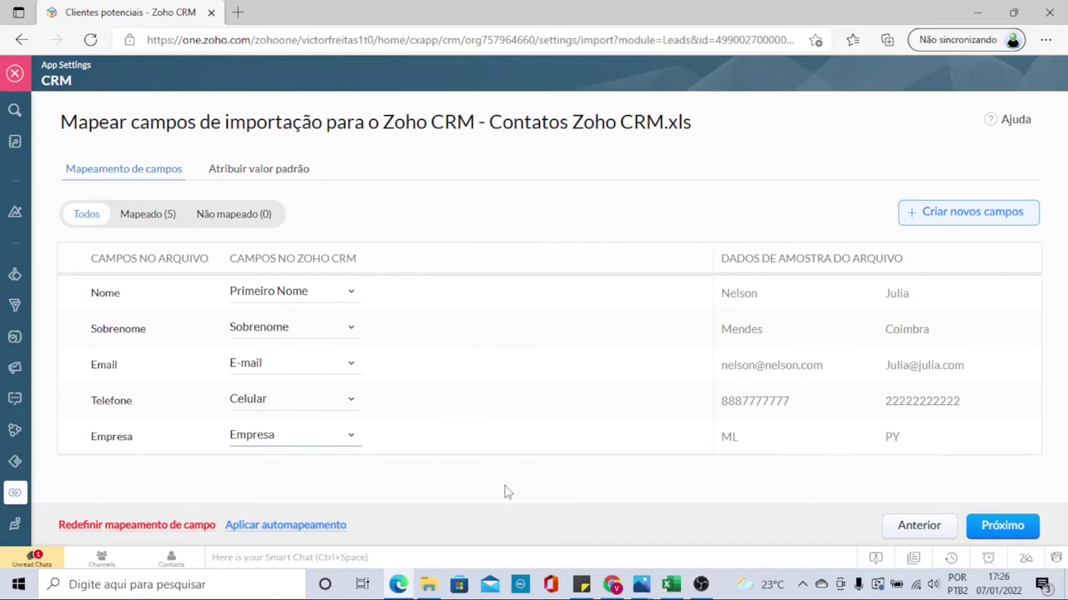
click(1024, 531)
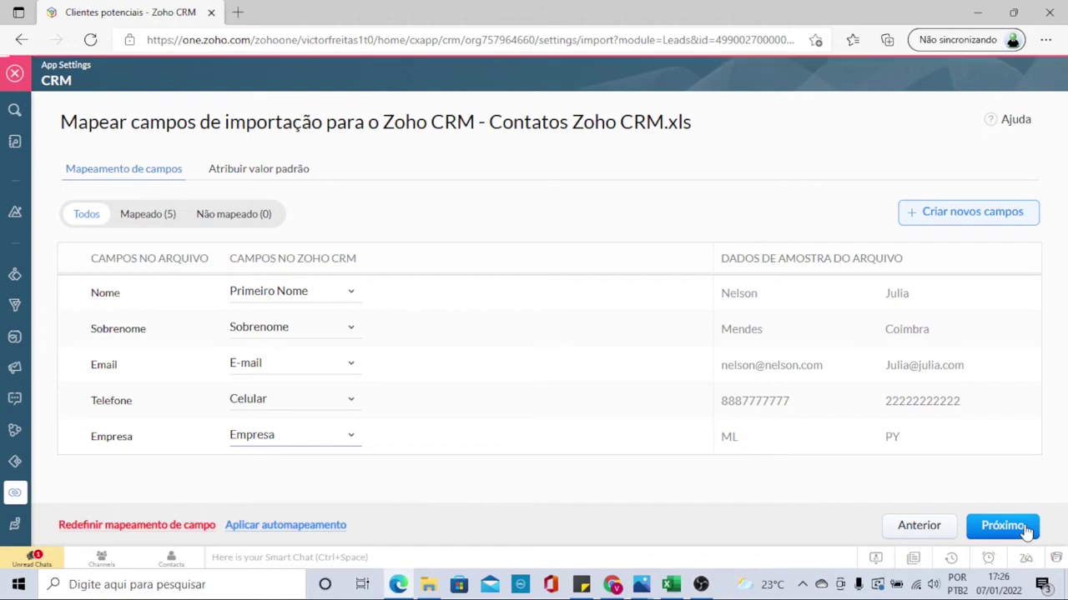
Step: Finish the import with assignment rules, automations, follow-up task and manual approval left off, and acknowledge the scheduling notice
scroll(457, 313, down, 2)
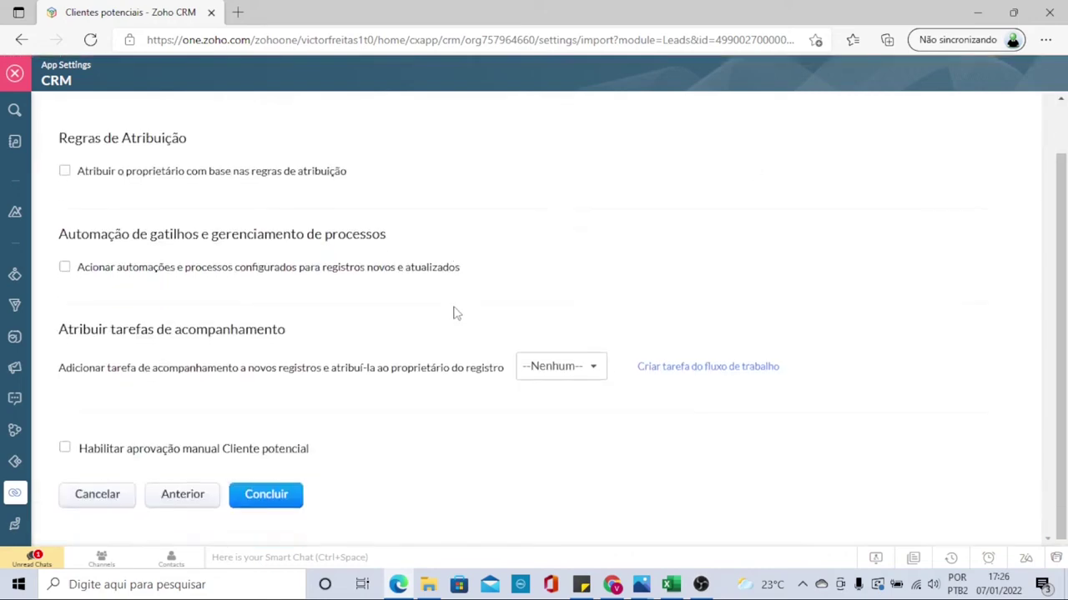
scroll(457, 313, down, 1)
scroll(334, 376, up, 2)
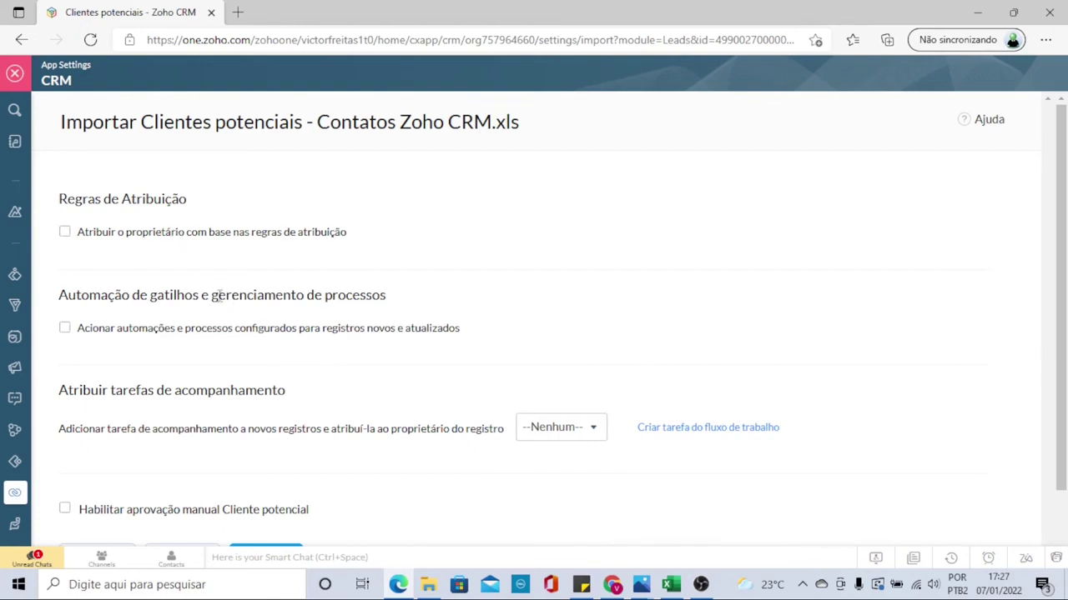
scroll(307, 365, down, 1)
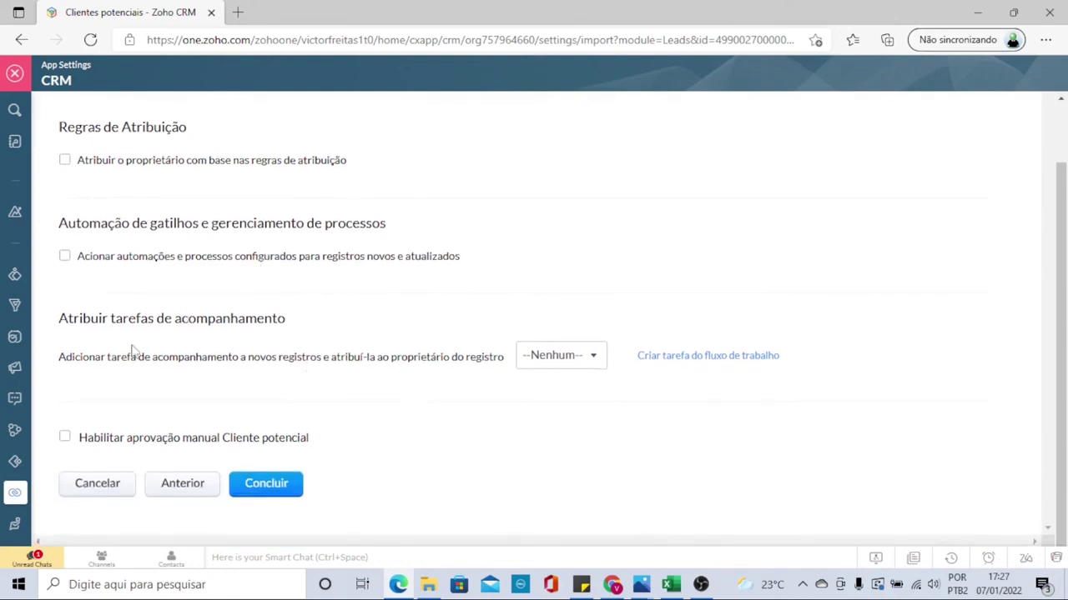
scroll(458, 447, down, 1)
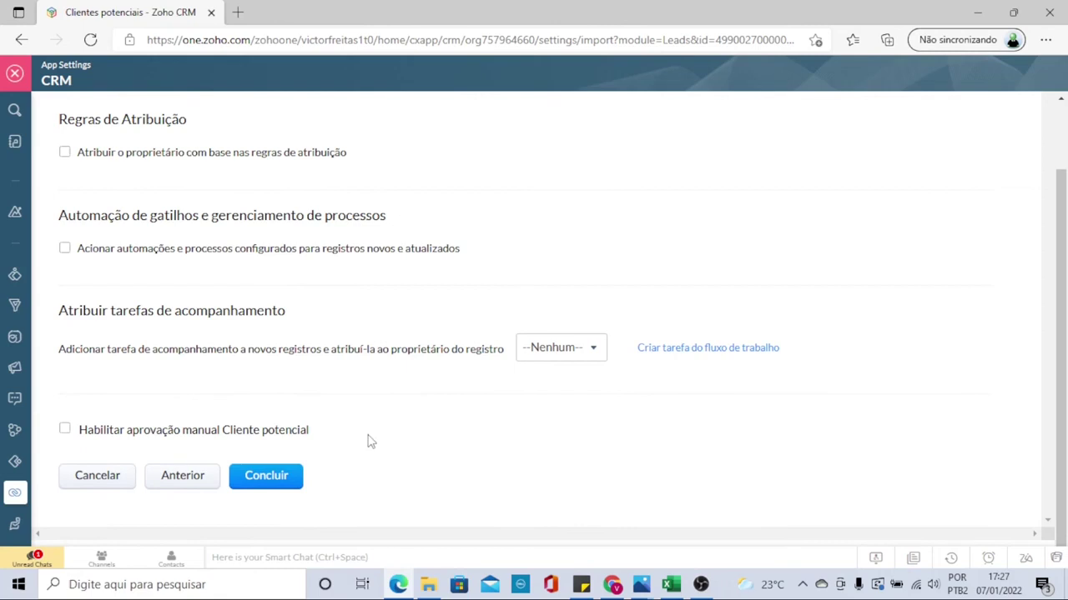
click(267, 481)
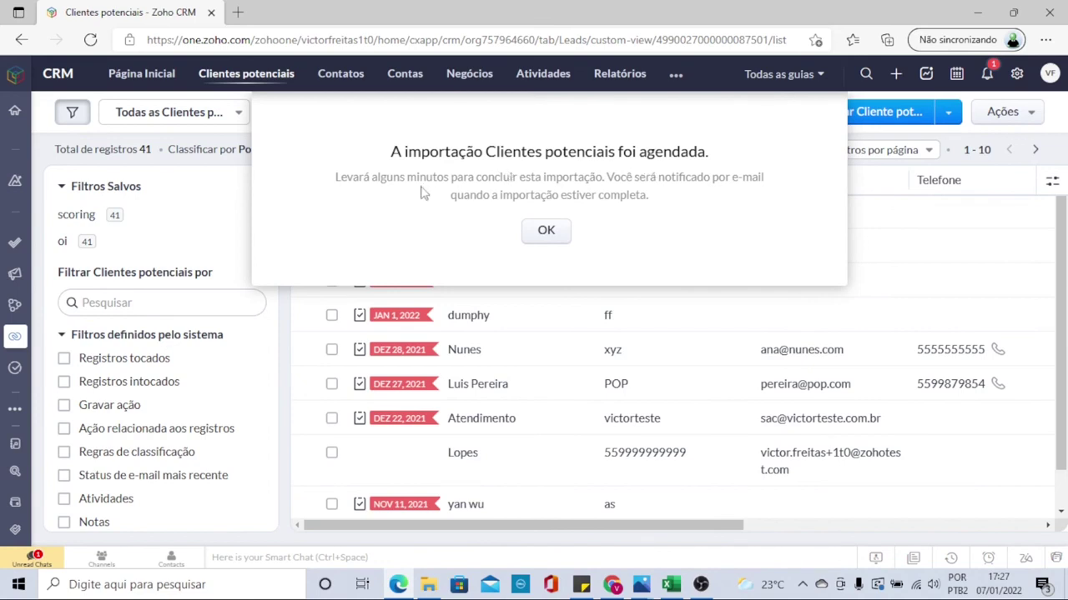
key(Return)
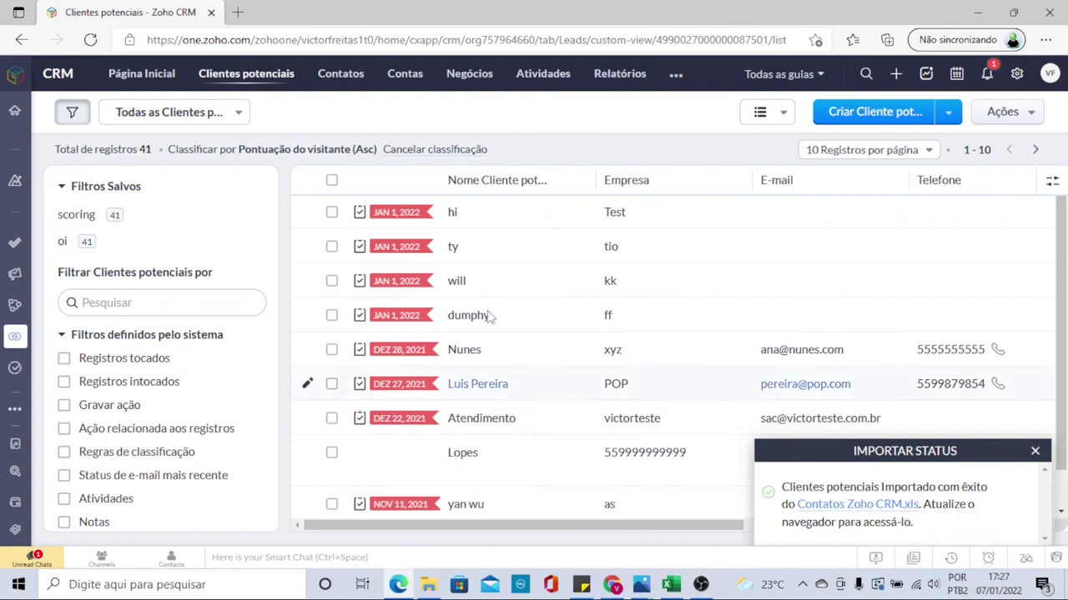
Step: Leave the Clientes potenciais list and go to the CRM home page
click(148, 76)
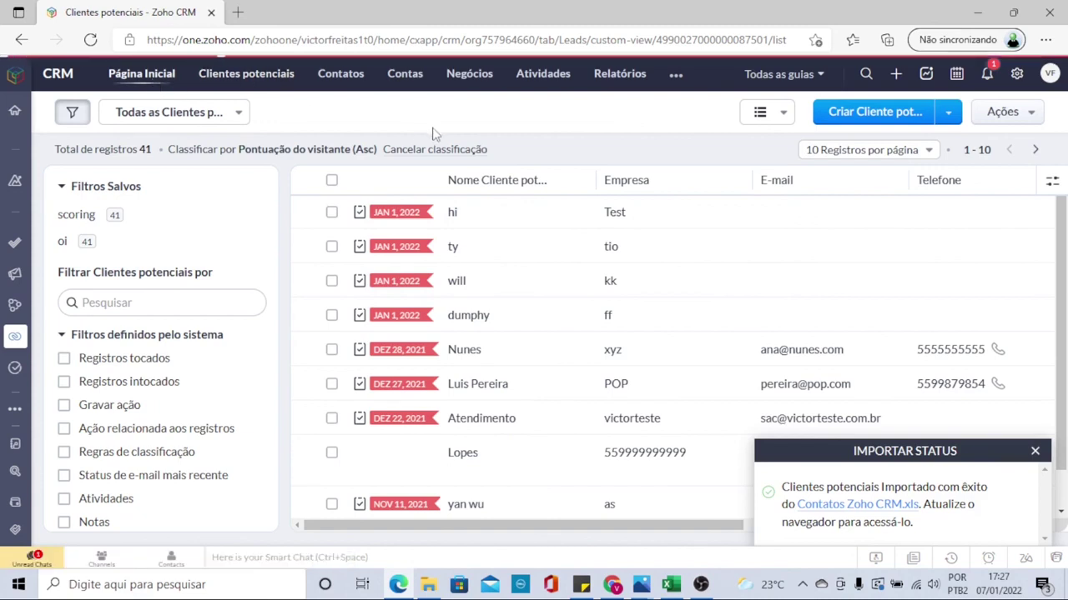